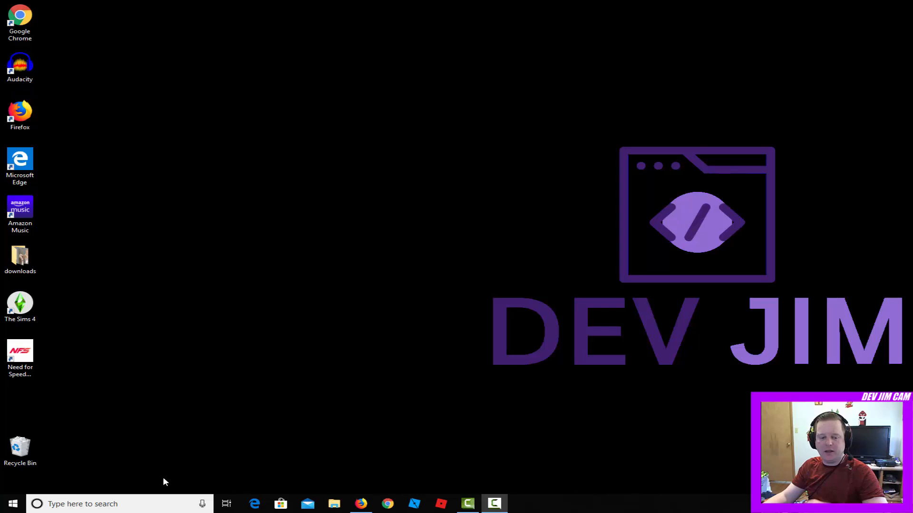
Search 'netw' from the taskbar and launch Network status in Settings.
left_click(152, 504)
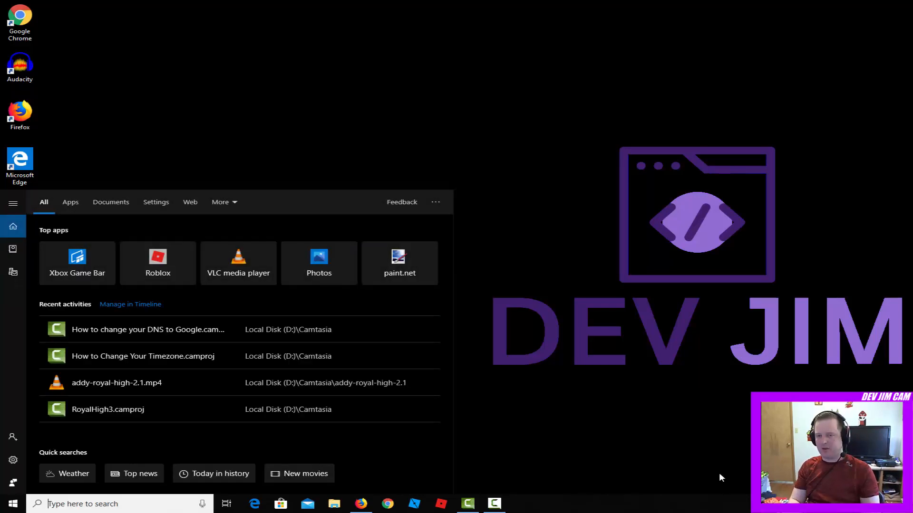
type("n")
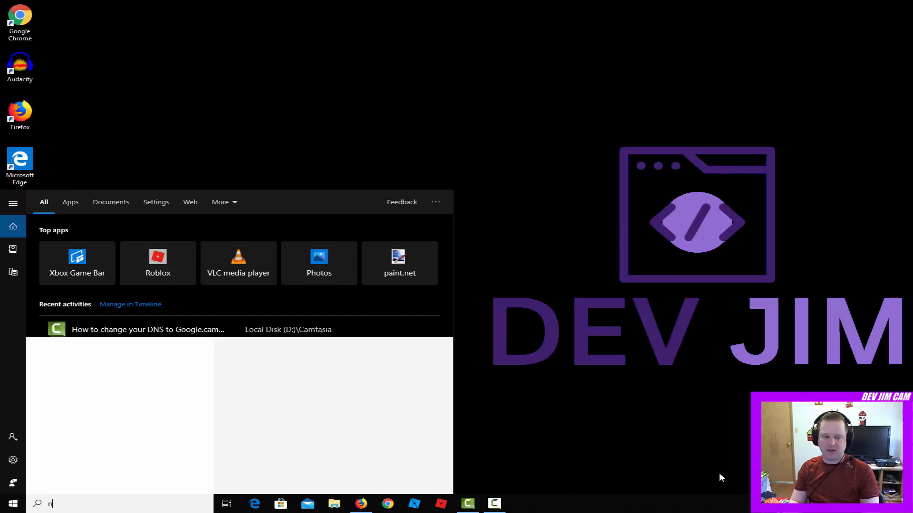
type("etw")
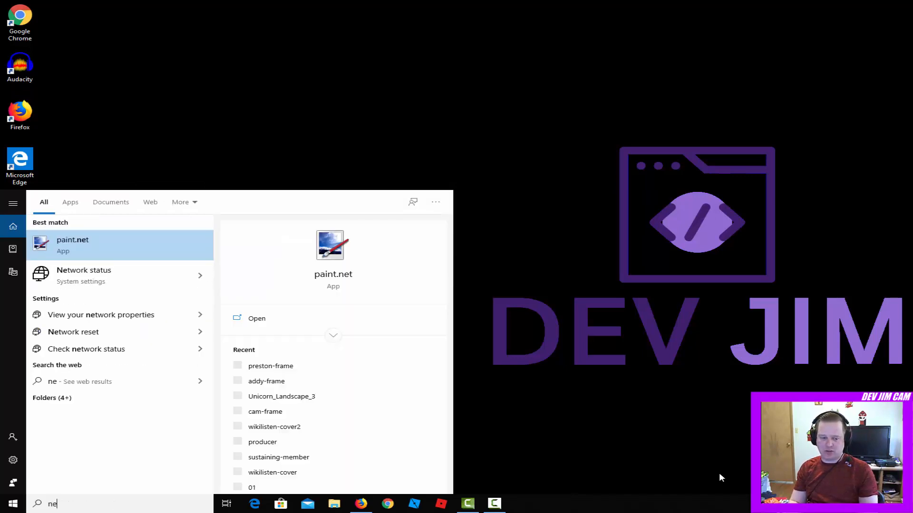
key("Return")
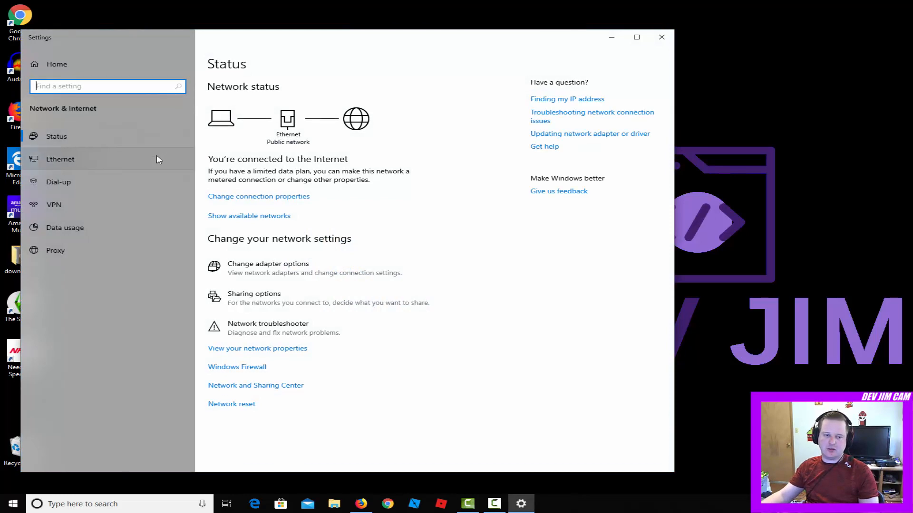
Reach the Network Connections adapter list via the Ethernet page's Change adapter options.
left_click(158, 159)
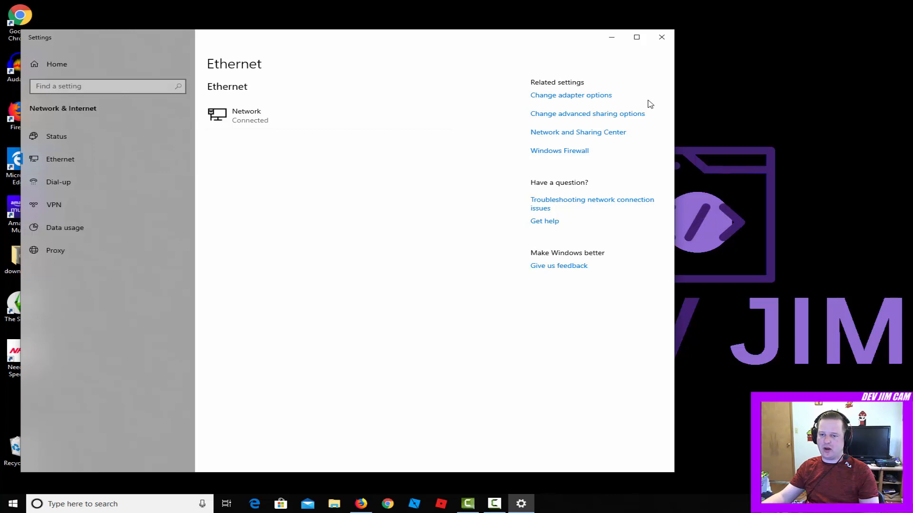
left_click(608, 97)
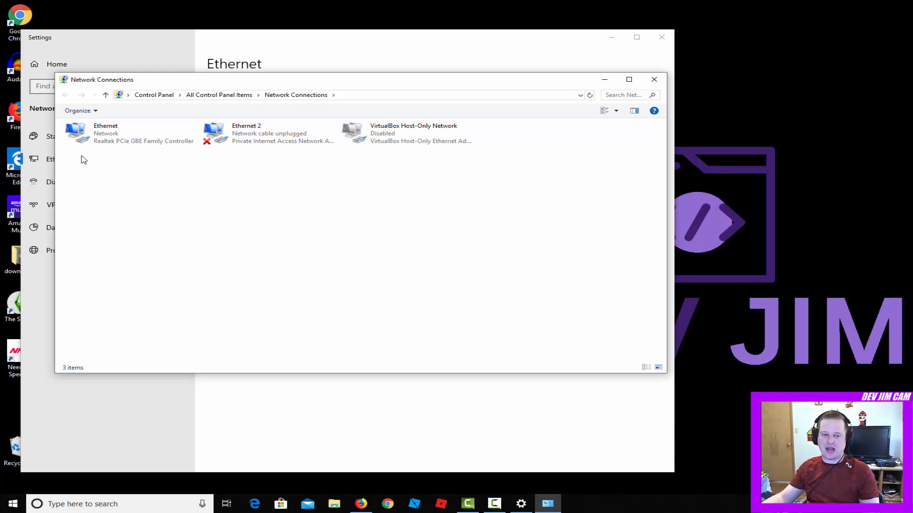
mouse_move(111, 135)
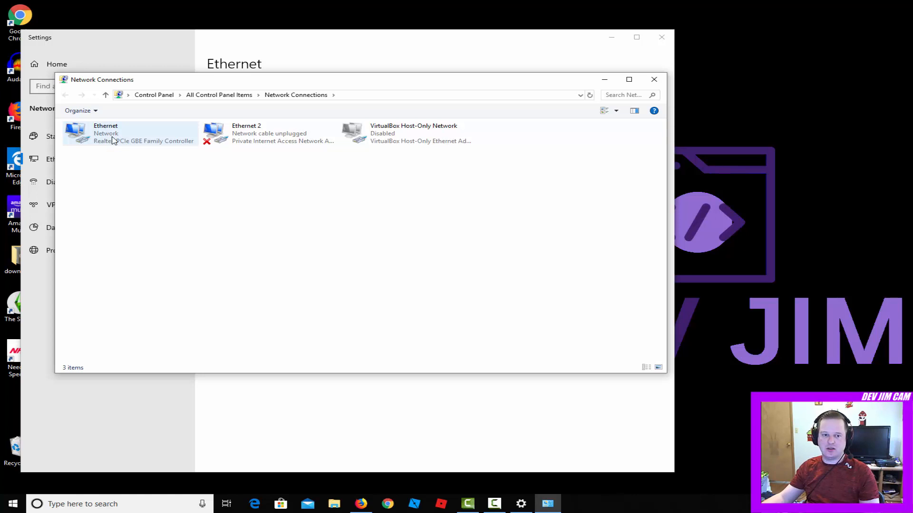
Bring up the Ethernet adapter's Properties and select Internet Protocol Version 4 (TCP/IPv4).
right_click(114, 138)
left_click(146, 227)
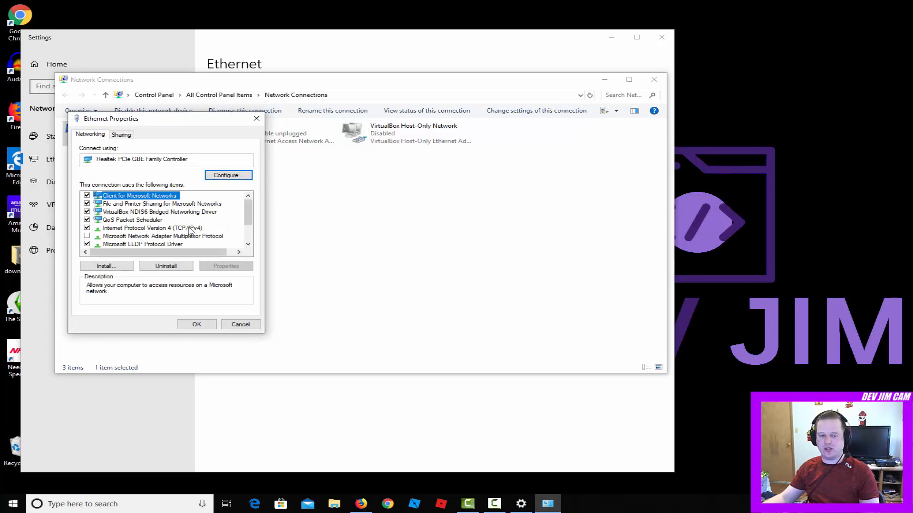
left_click(189, 228)
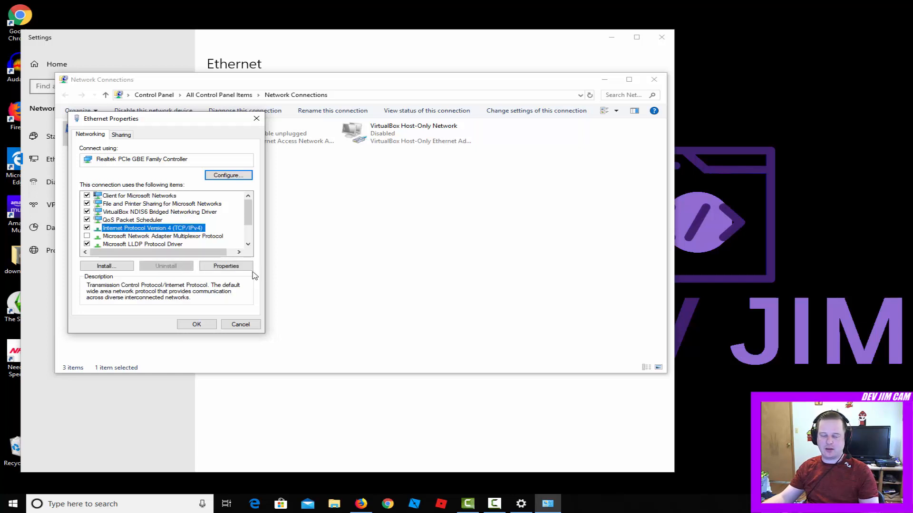
In IPv4 properties, clear the Google DNS entries and set preferred DNS 208.67.222.222.
left_click(240, 269)
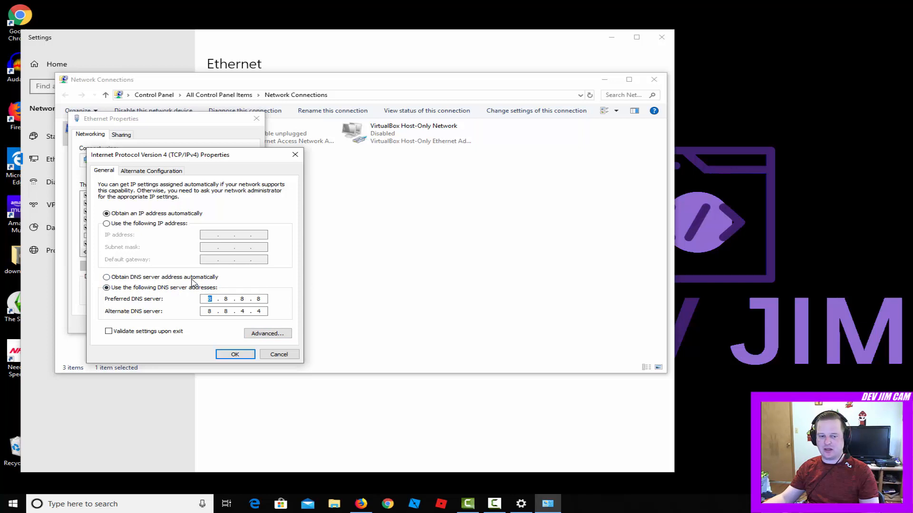
left_click(165, 277)
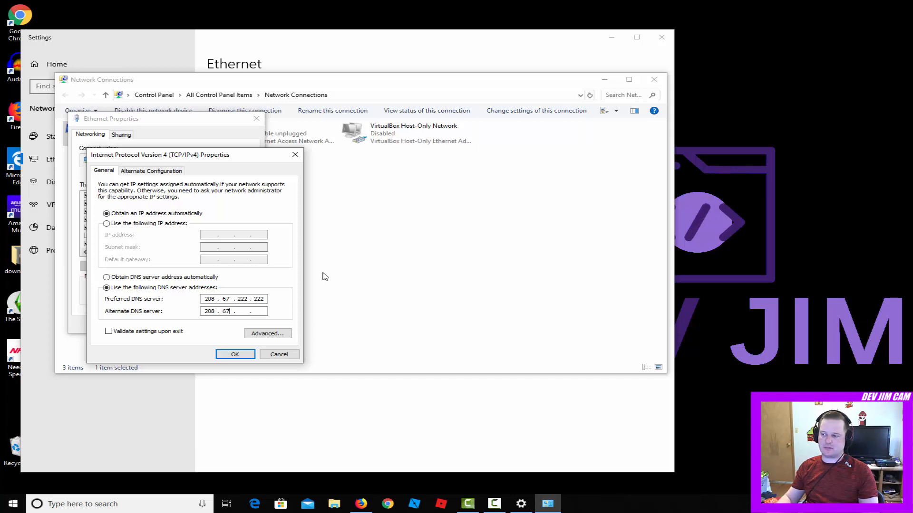
type("255")
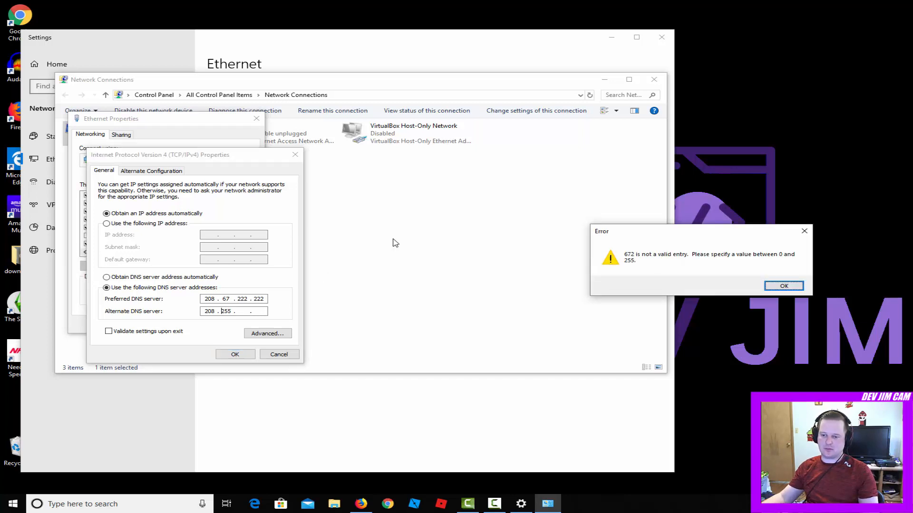
Dismiss the invalid-entry error and set the alternate DNS server to 208.67.220.220.
left_click(791, 283)
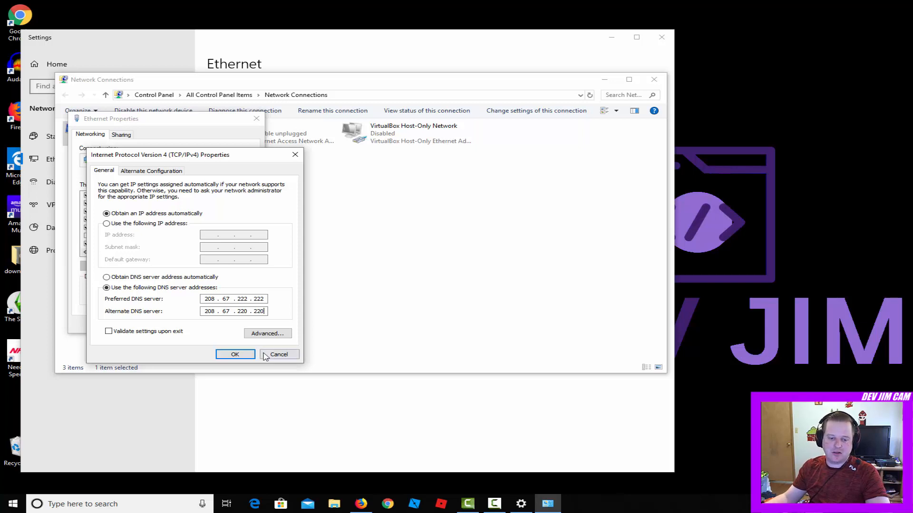
Confirm the OpenDNS settings with OK and close the Ethernet properties and Network Connections windows.
left_click(235, 354)
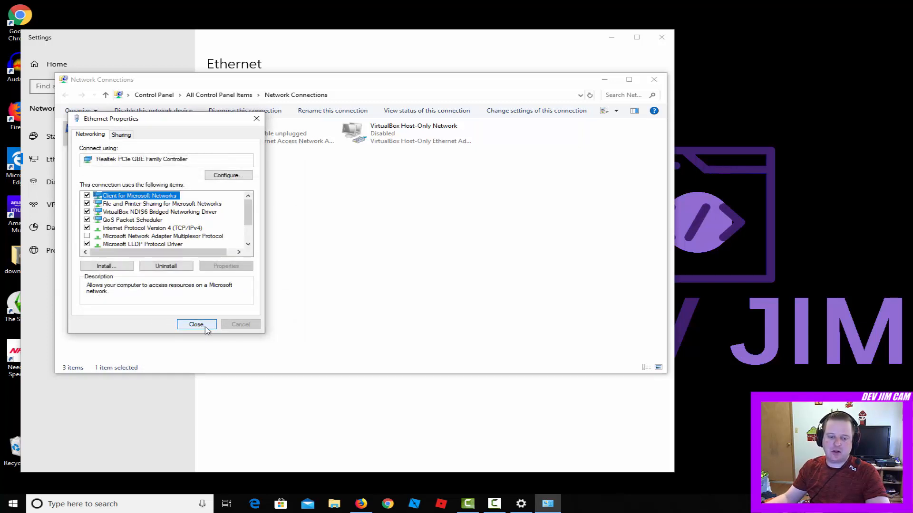
left_click(196, 325)
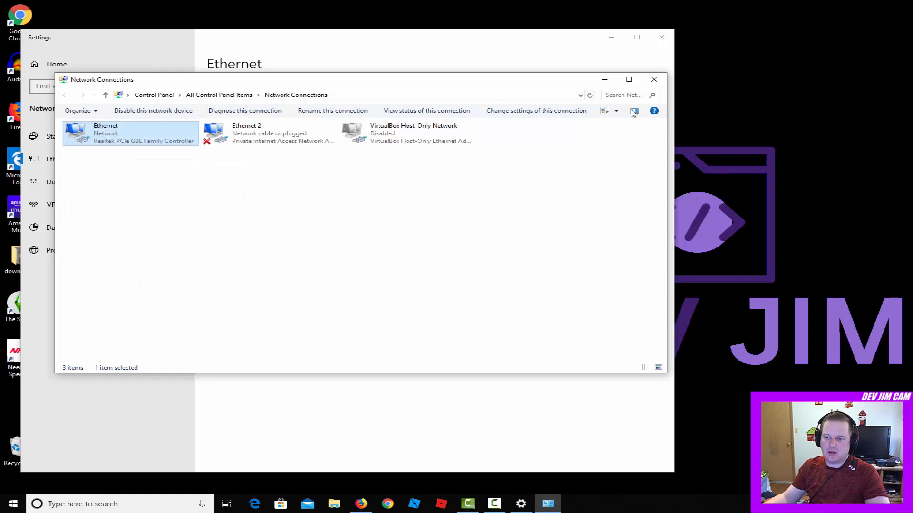
left_click(654, 79)
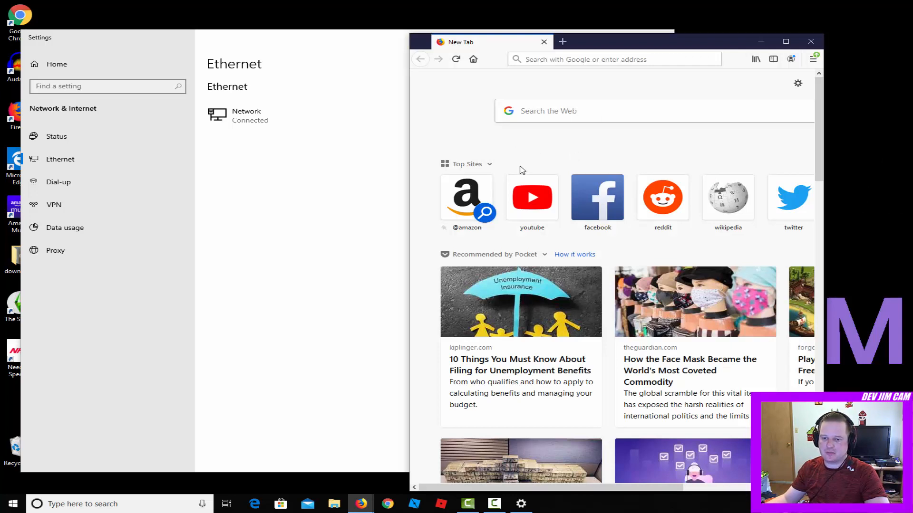
Load google.com in Firefox to verify connectivity under the new DNS servers.
left_click(608, 59)
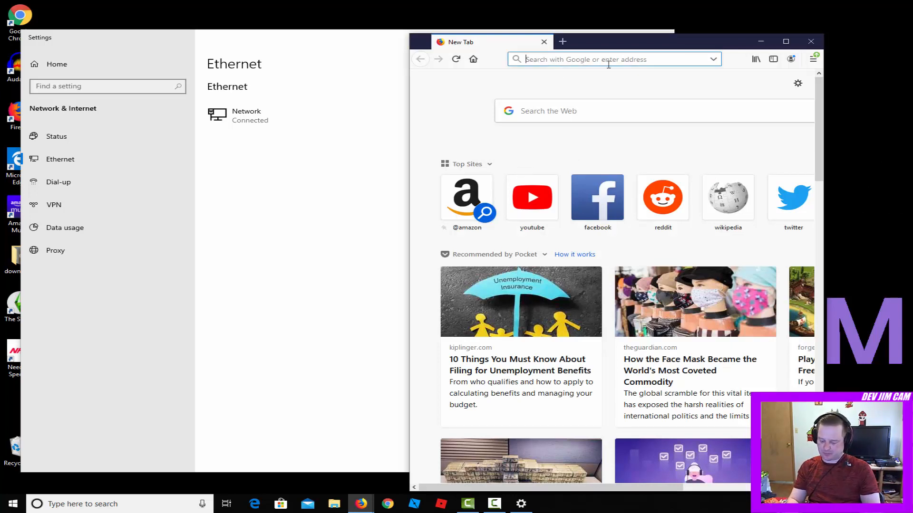
type("google.com/")
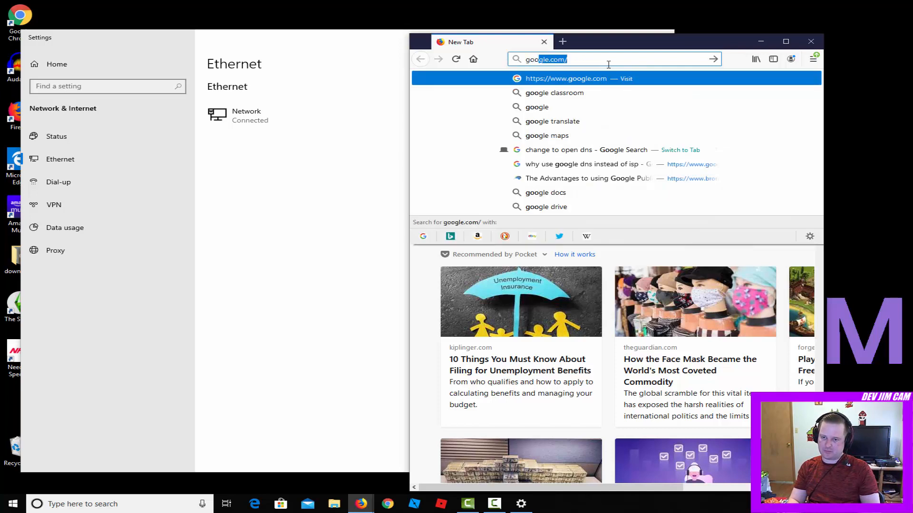
key("Return")
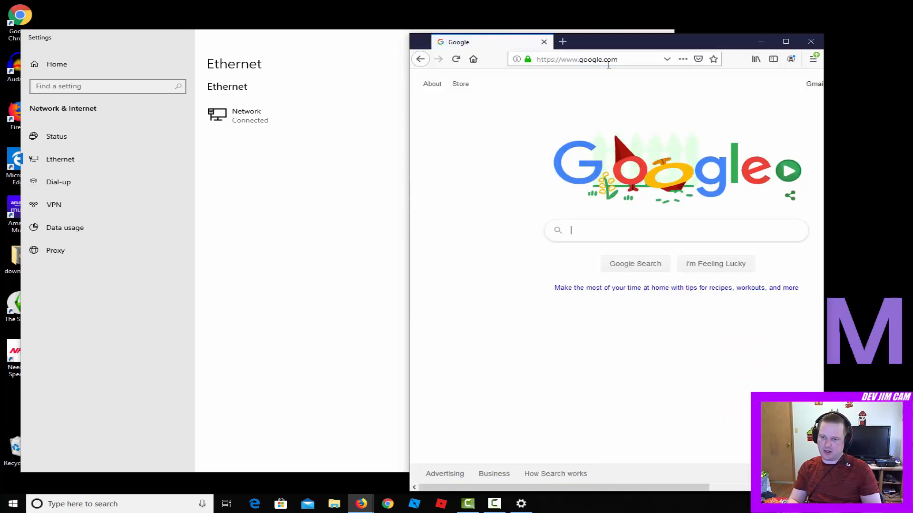